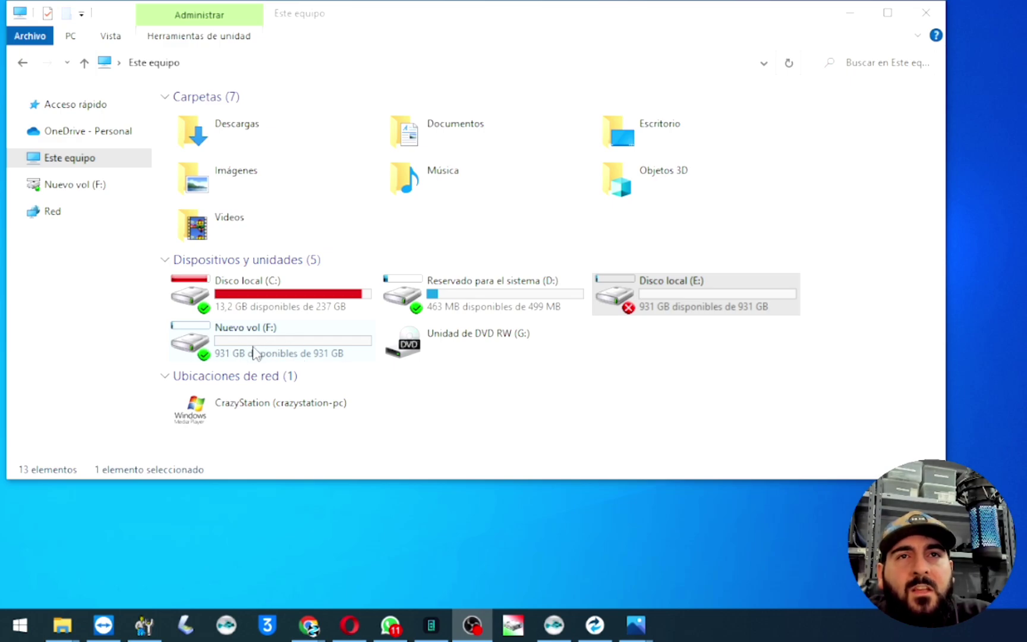
# Check which file systems the Windows format options offer for the Nuevo vol (F:) drive
pyautogui.rightClick(203, 344)
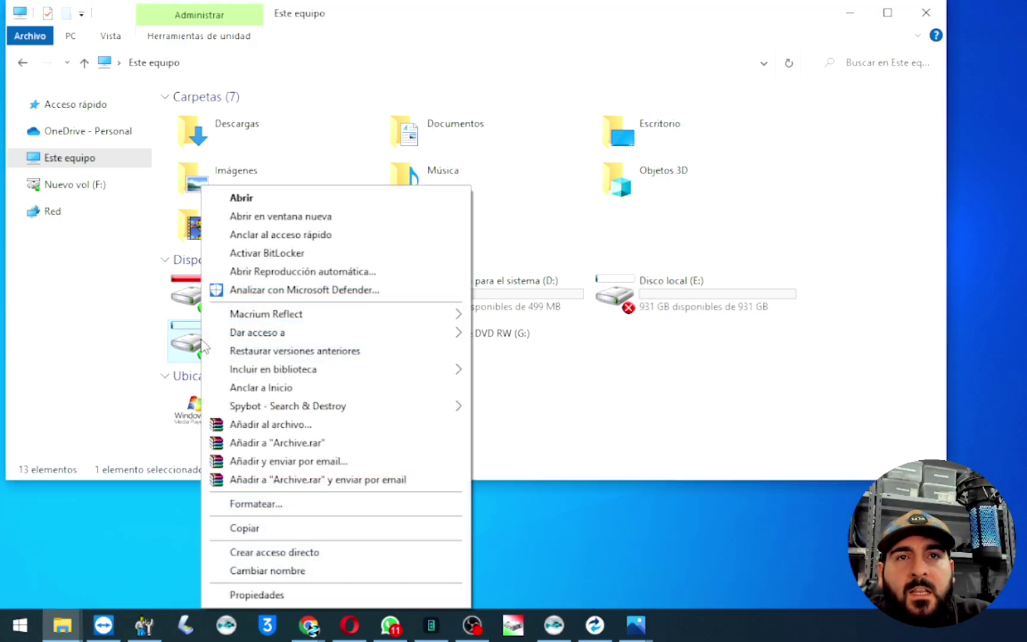
pyautogui.click(328, 500)
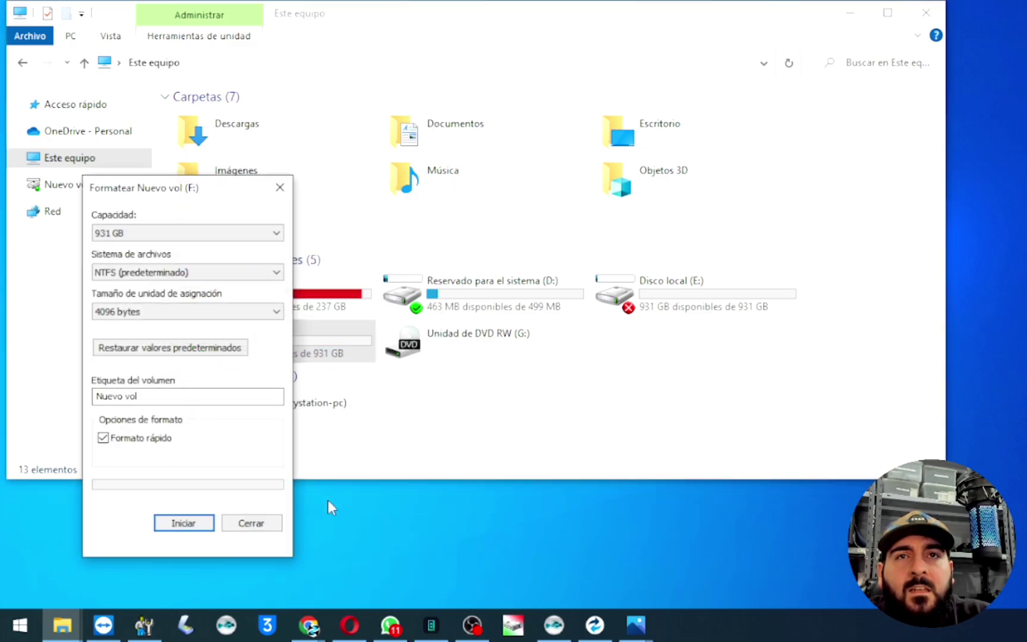
pyautogui.click(173, 275)
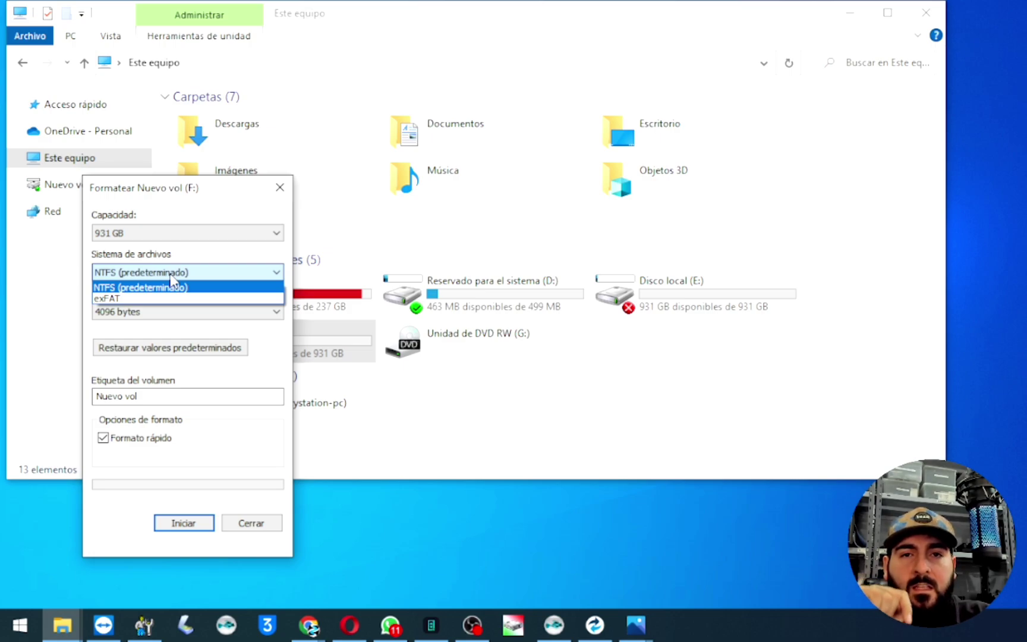
pyautogui.click(171, 277)
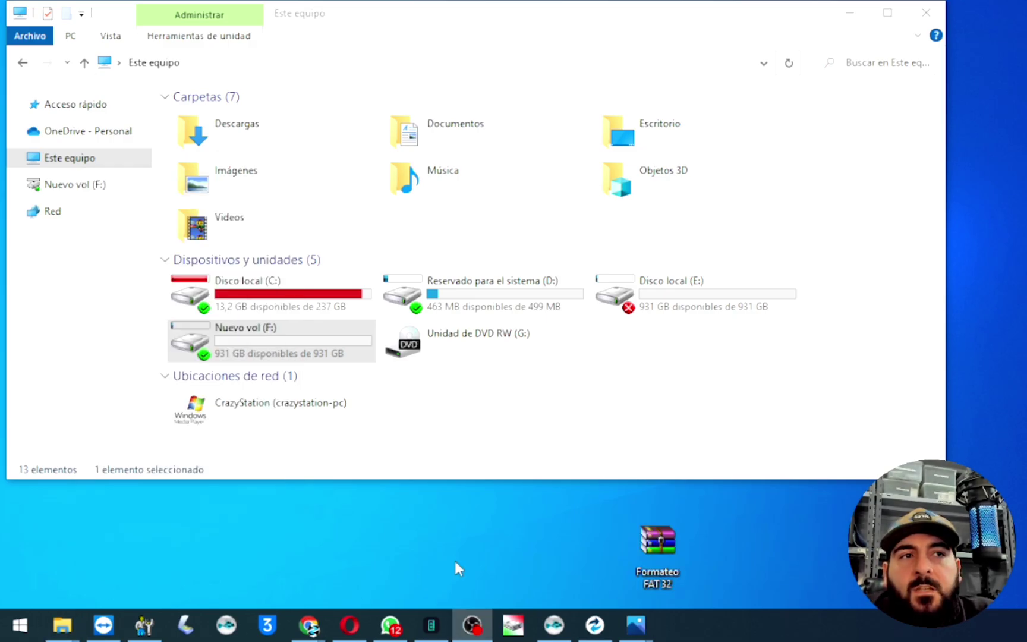
# Extract the Formateo FAT 32 archive on the desktop into its own folder of the same name
pyautogui.click(660, 558)
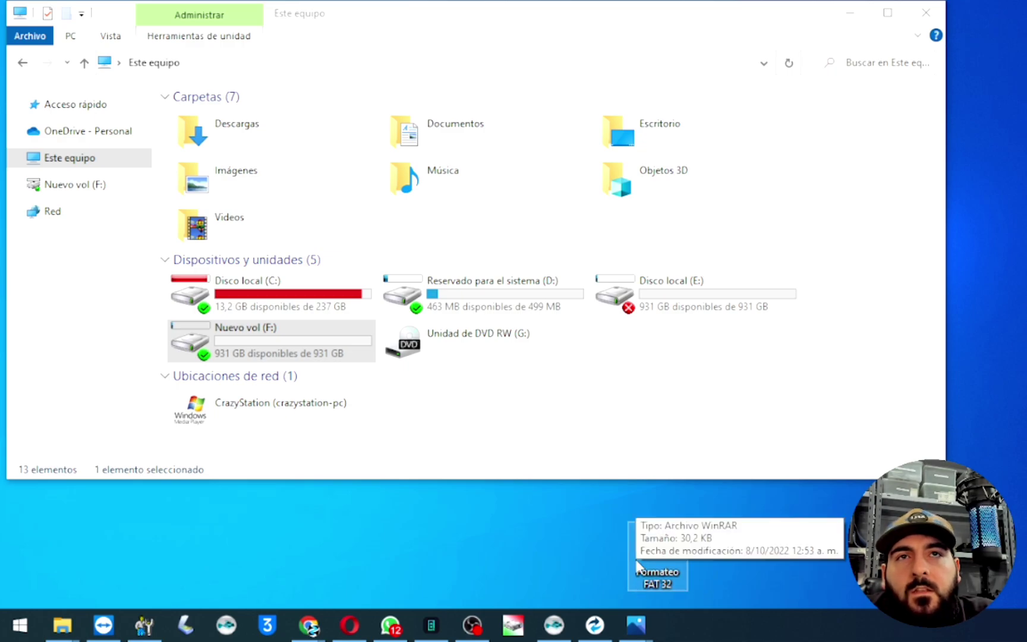
pyautogui.rightClick(651, 545)
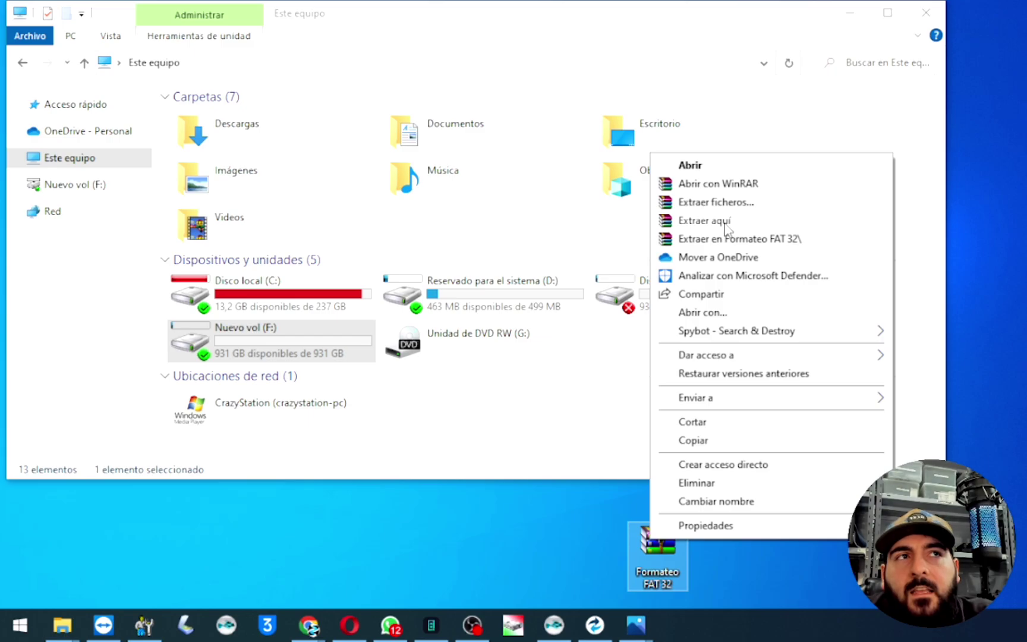
pyautogui.click(745, 585)
pyautogui.click(844, 547)
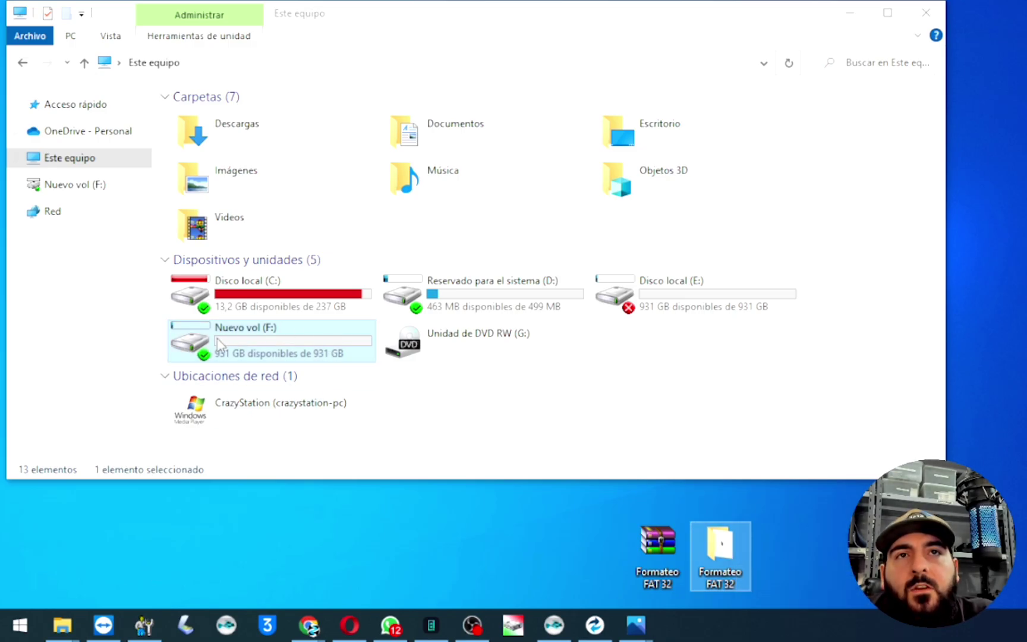
# Quick-format the Nuevo vol (F:) drive as NTFS with 4096-byte allocation units and close the format dialog
pyautogui.rightClick(270, 337)
pyautogui.click(356, 504)
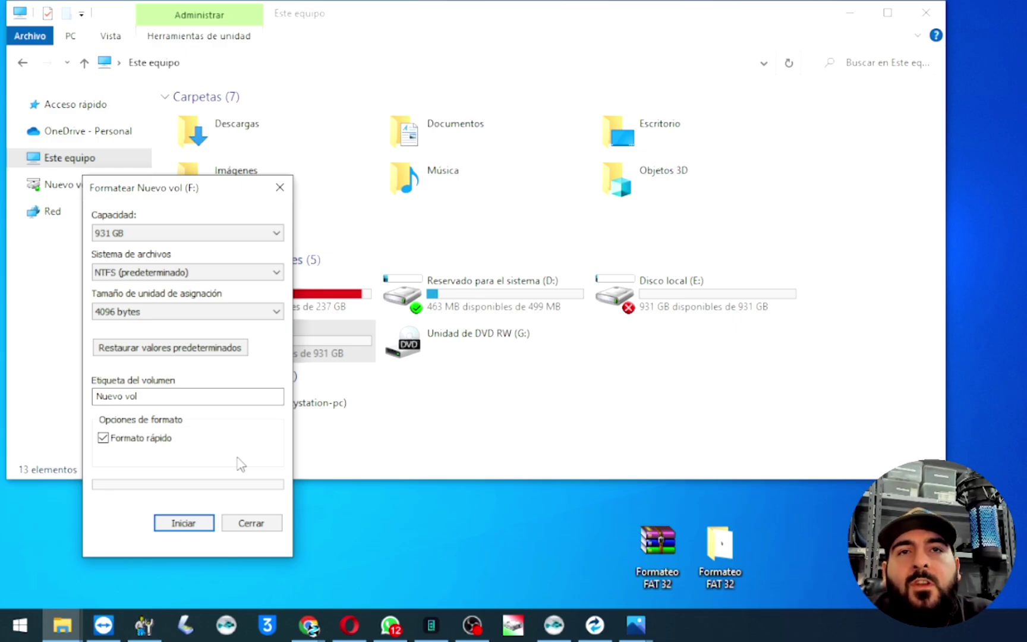
pyautogui.click(202, 522)
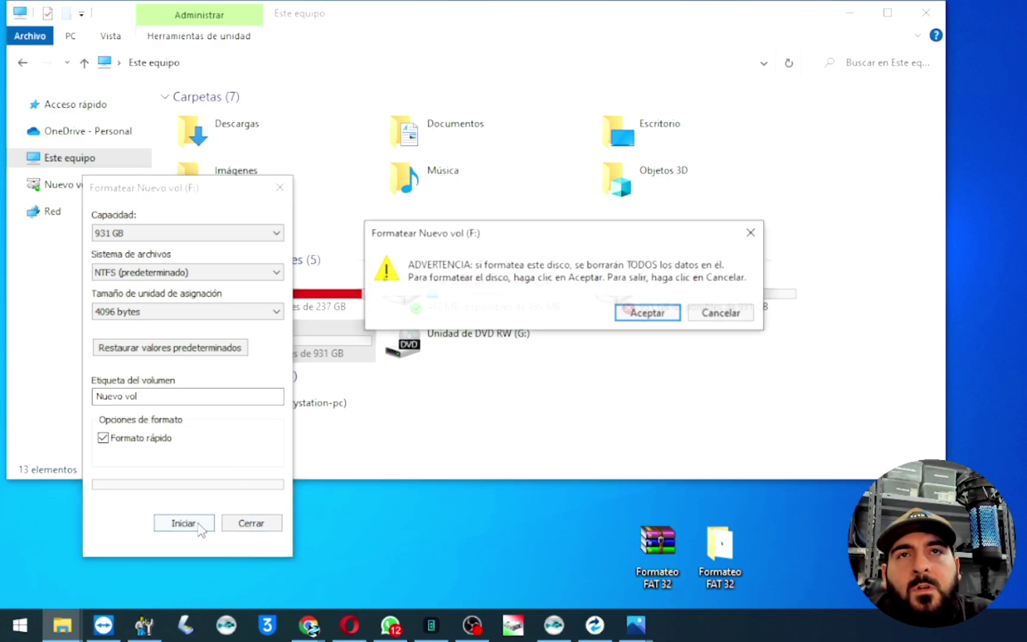
pyautogui.click(649, 313)
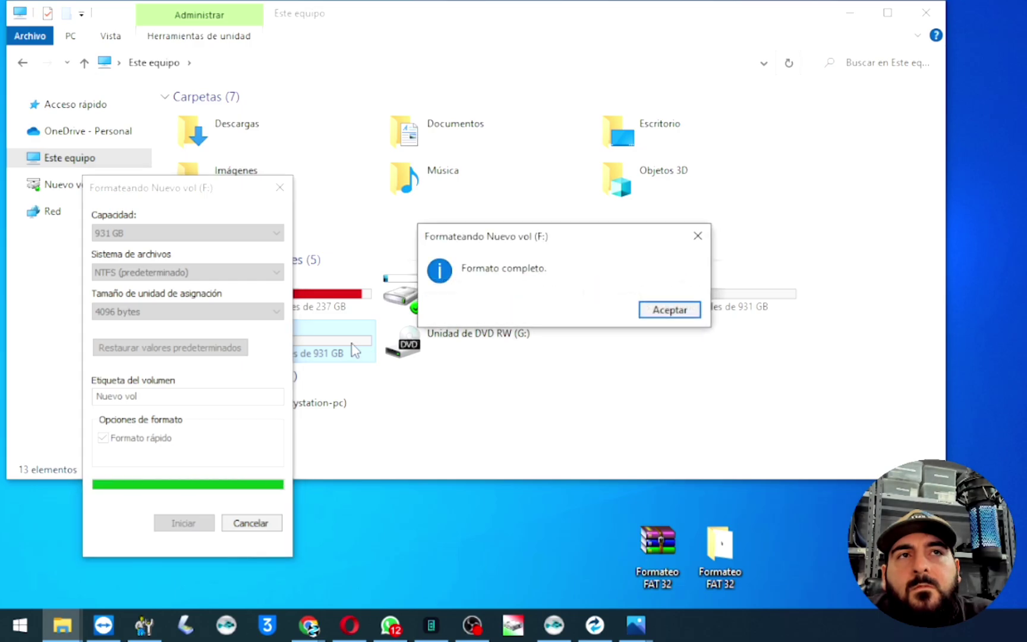
pyautogui.click(682, 316)
pyautogui.click(269, 522)
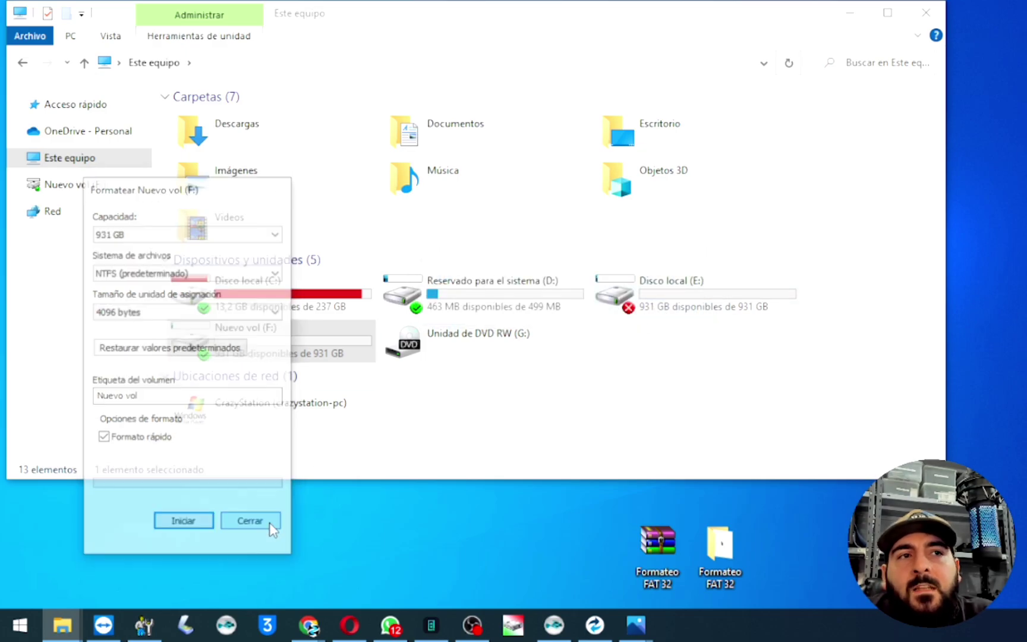
# Run guiformat from the extracted Formateo FAT 32 folder as administrator, and close the folder so the drives can be seen beside it
pyautogui.click(722, 554)
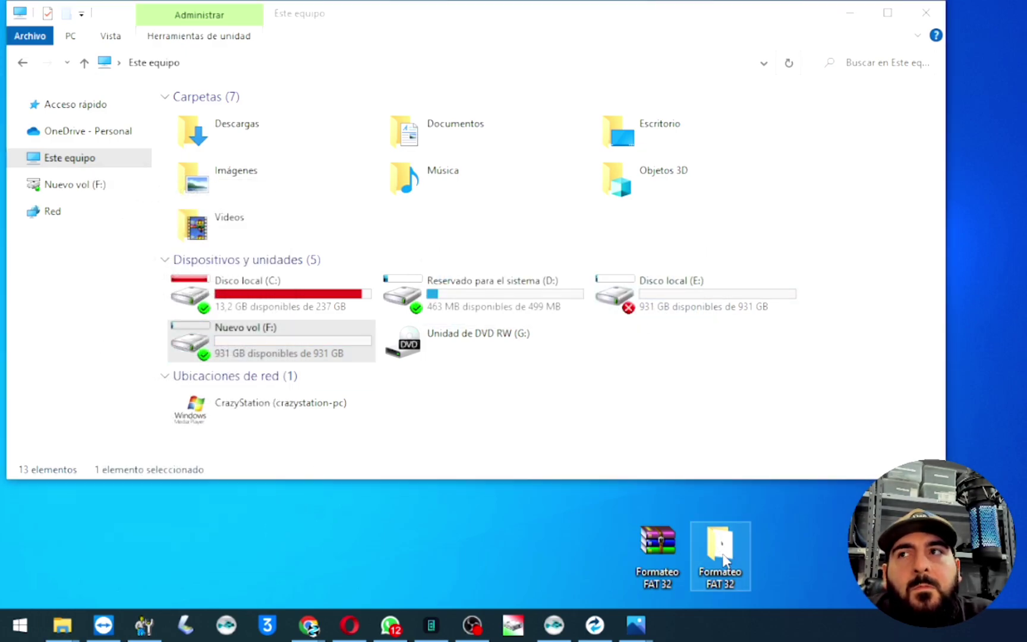
pyautogui.click(450, 463)
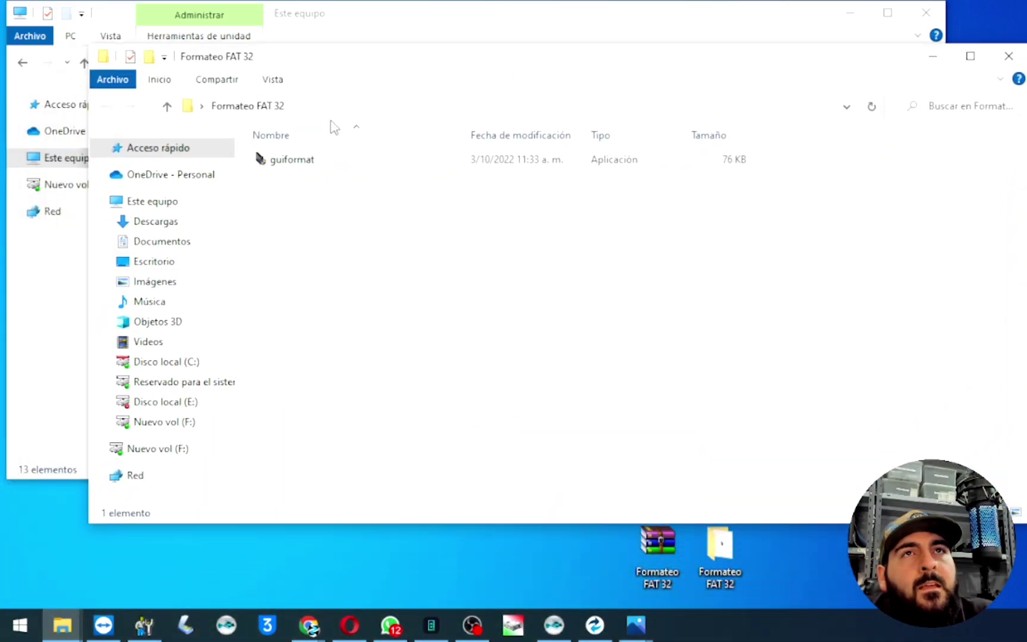
pyautogui.rightClick(289, 169)
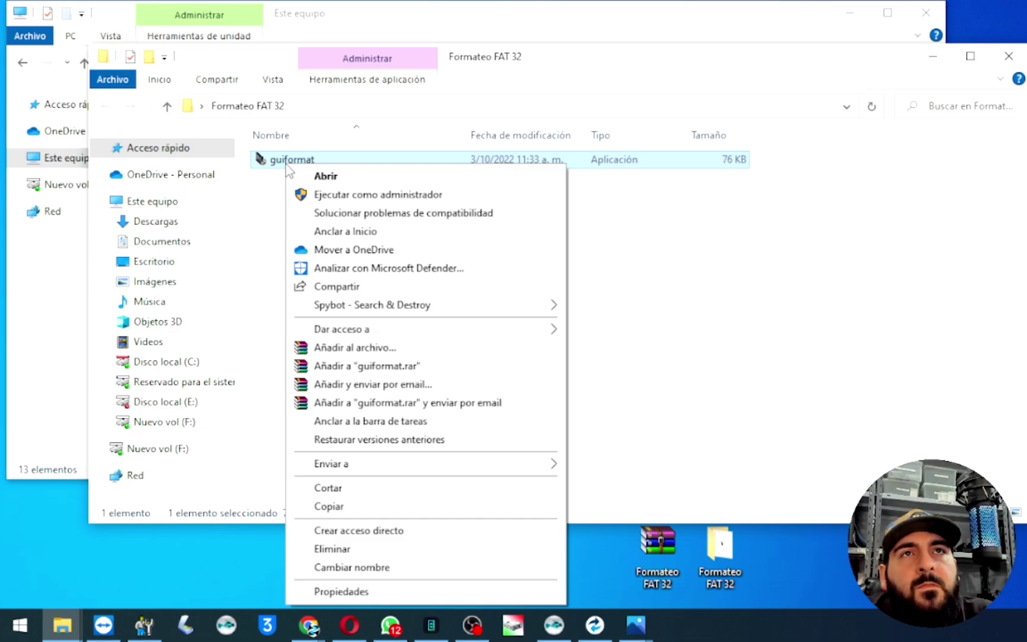
pyautogui.click(333, 196)
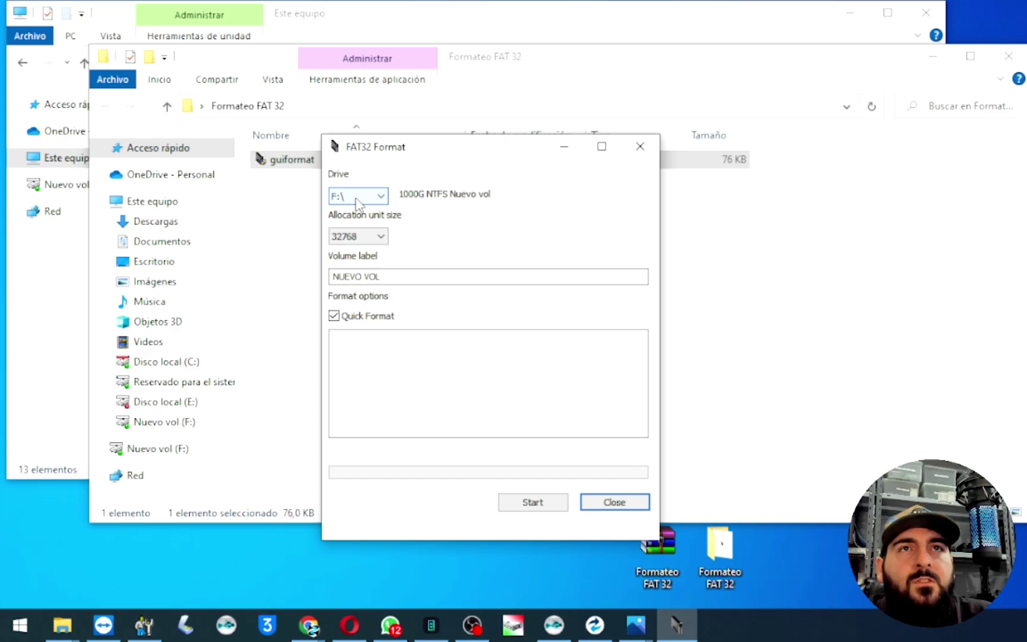
pyautogui.click(1008, 56)
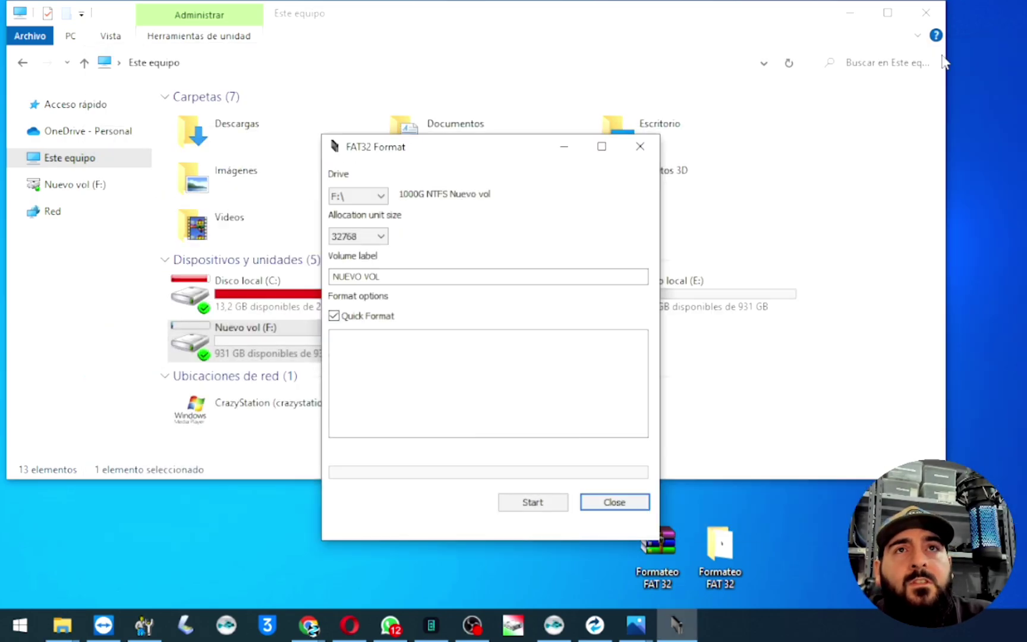
pyautogui.moveTo(481, 151); pyautogui.dragTo(626, 137)
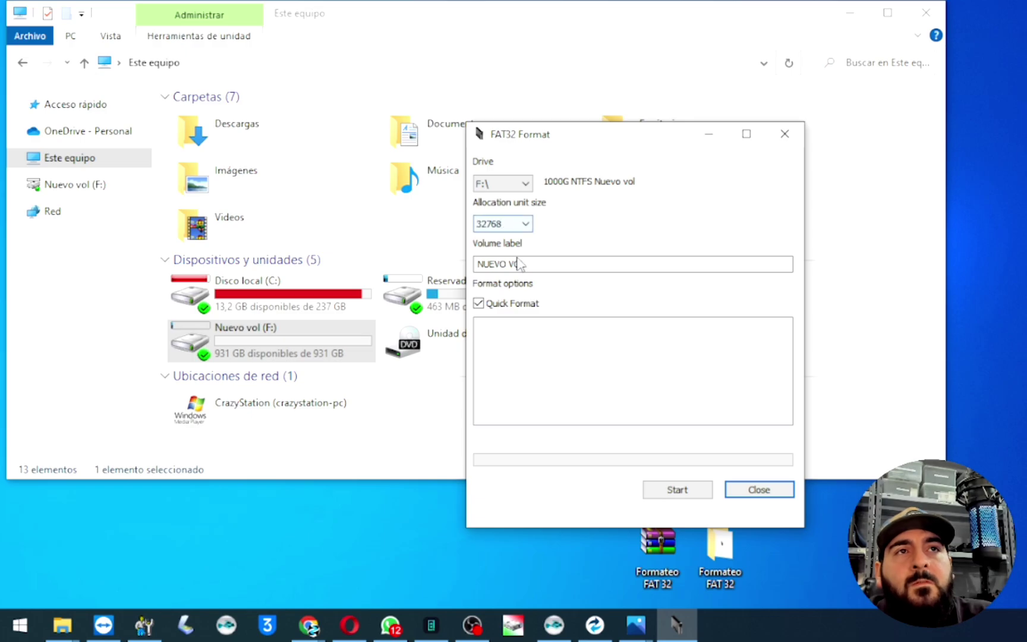
# Set the volume label for drive F: to DISCO FAT in FAT32 Format
pyautogui.moveTo(537, 263); pyautogui.dragTo(475, 264)
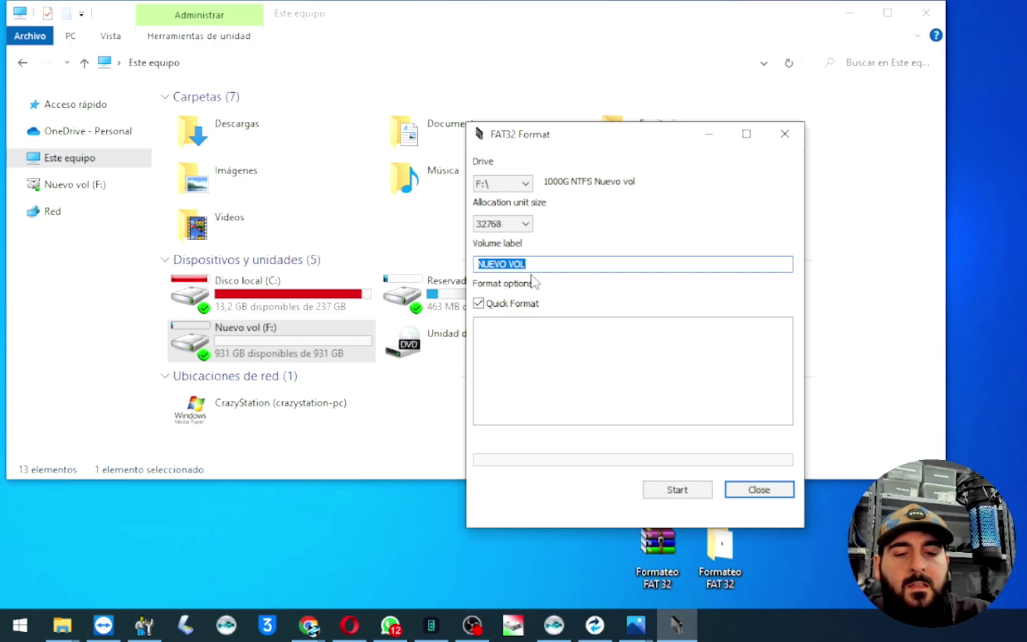
pyautogui.write('DISCO ')
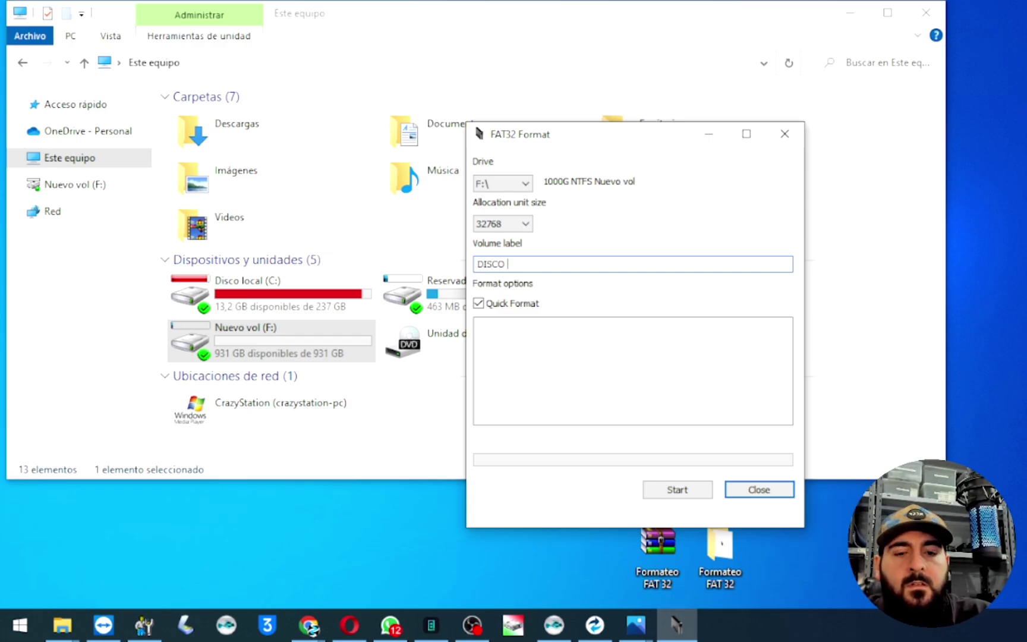
pyautogui.write('FAT 3')
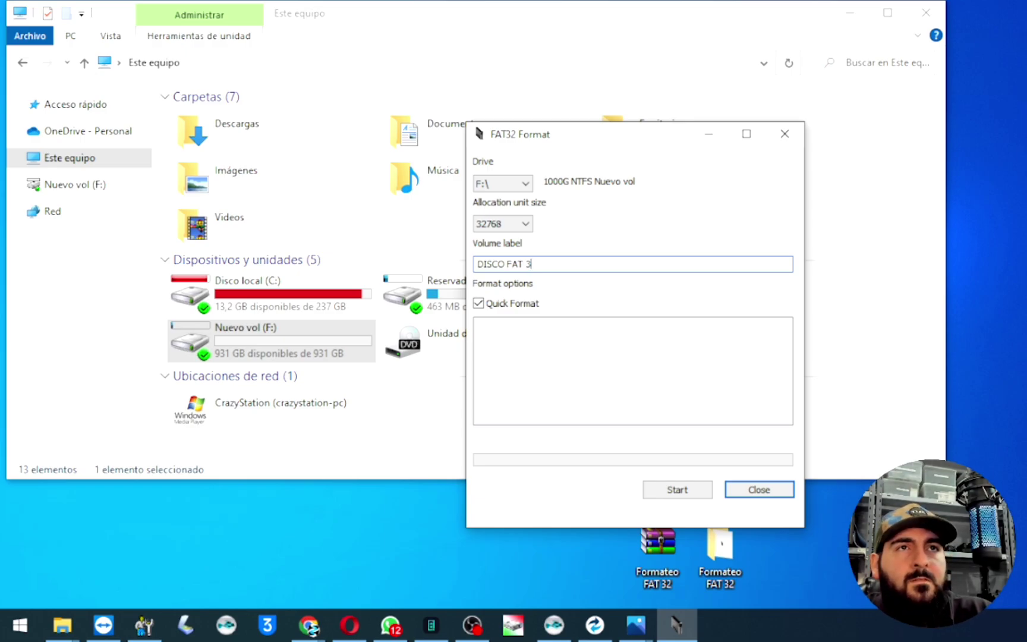
pyautogui.press('BackSpace')
pyautogui.press('BackSpace')
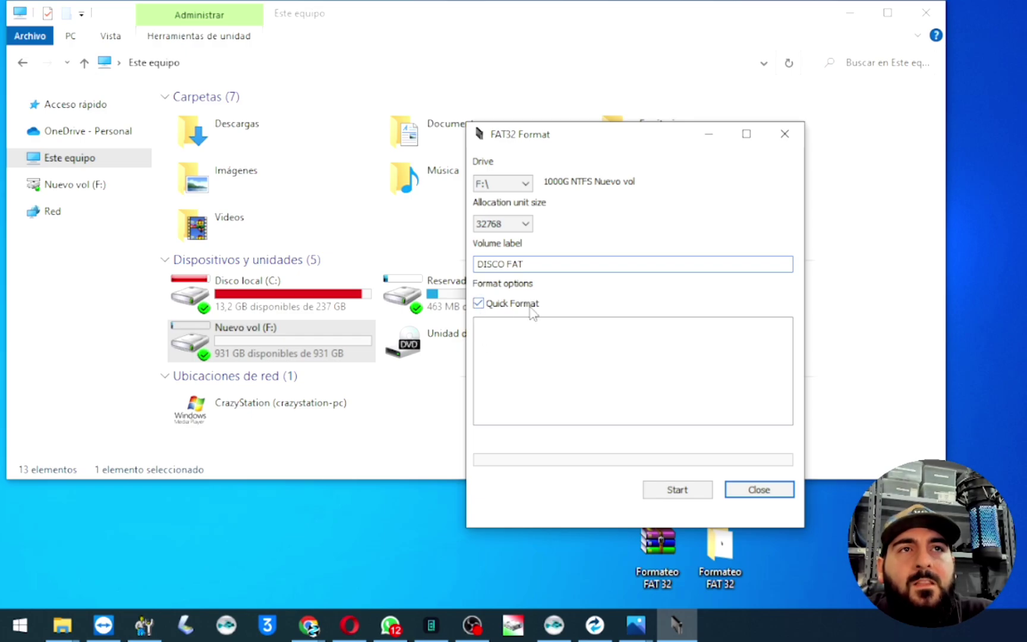
# Quick-format drive F: as FAT32 with an allocation unit size of 32768, accept the data loss, and close FAT32 Format
pyautogui.click(671, 490)
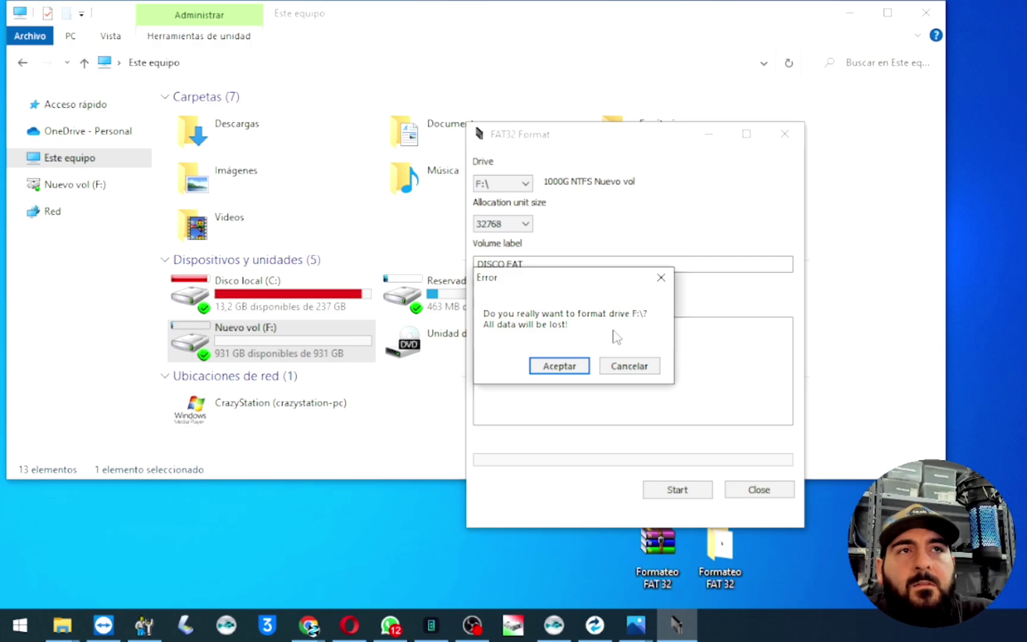
pyautogui.click(547, 367)
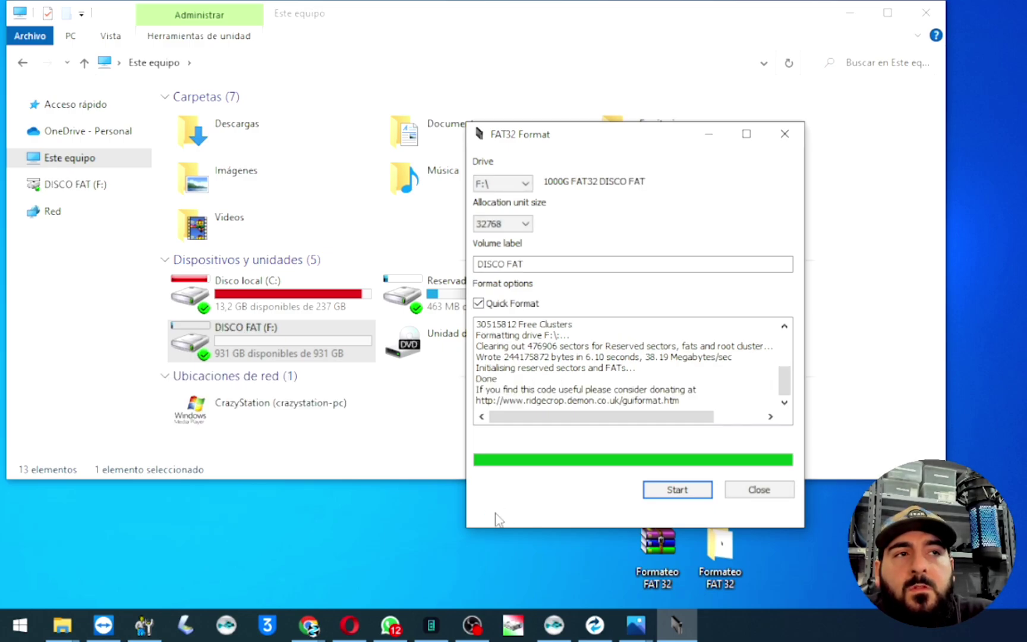
pyautogui.click(758, 491)
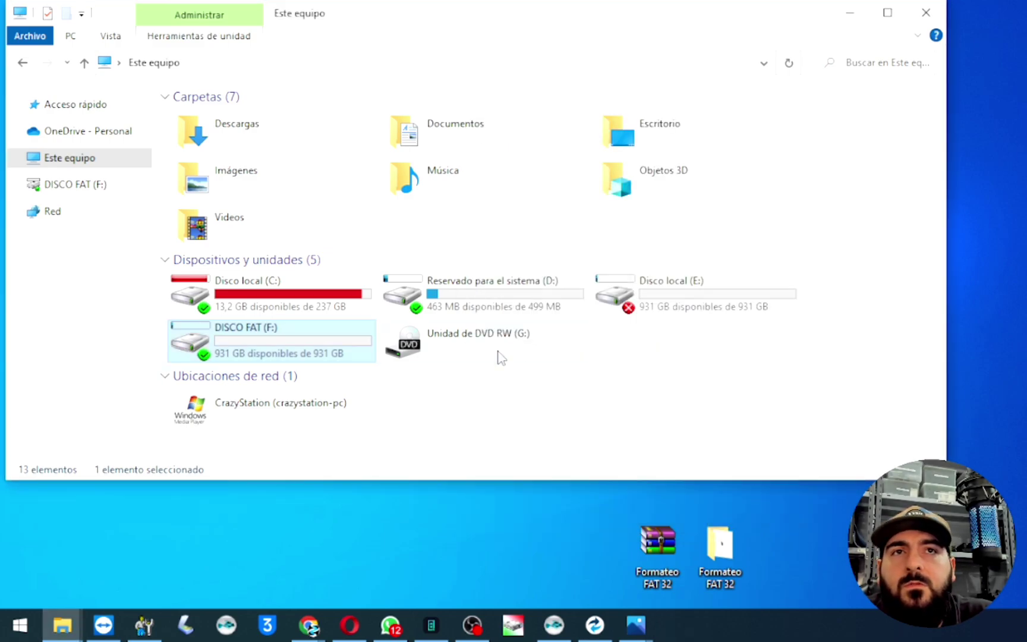
# Check the file system and capacity in the properties of the DISCO FAT (F:) drive
pyautogui.rightClick(288, 346)
pyautogui.click(368, 594)
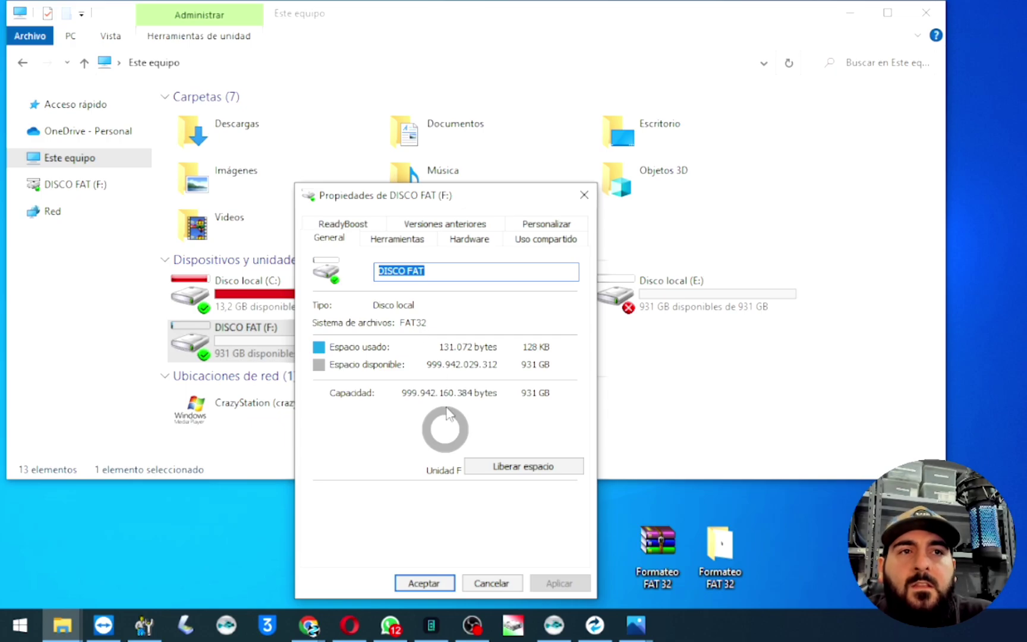
pyautogui.click(492, 583)
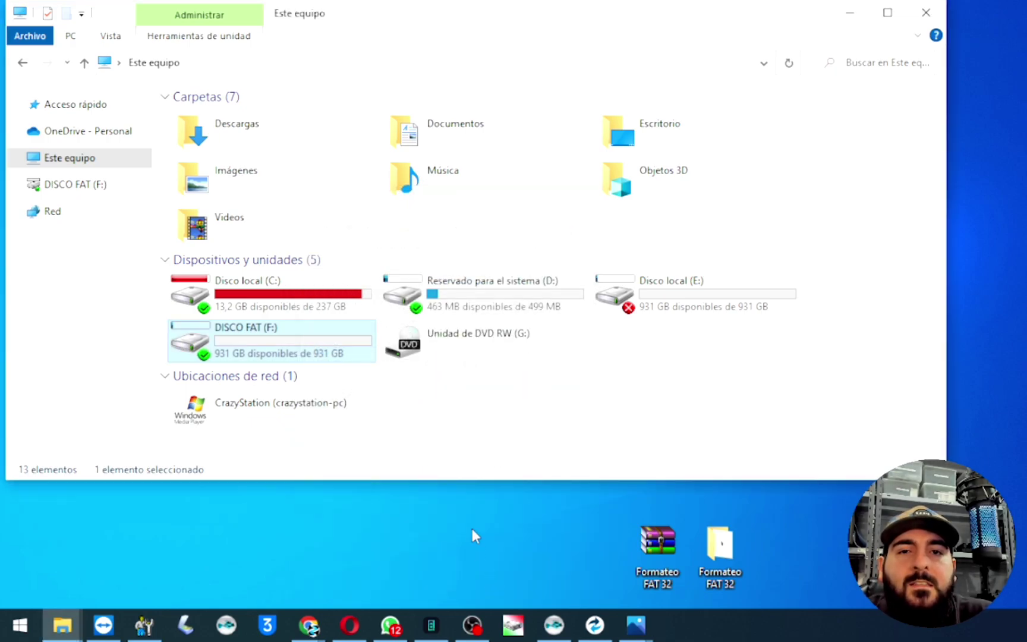